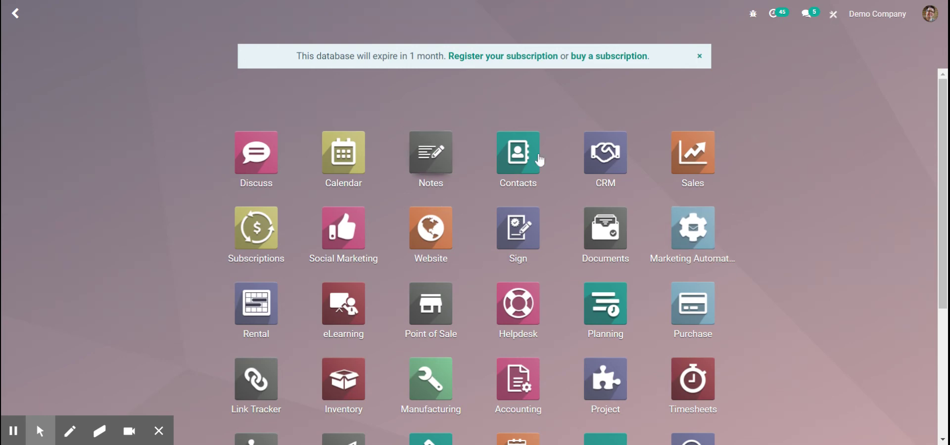
Step: Start a new Sales quotation with Deco Addict as the customer
left_click(707, 157)
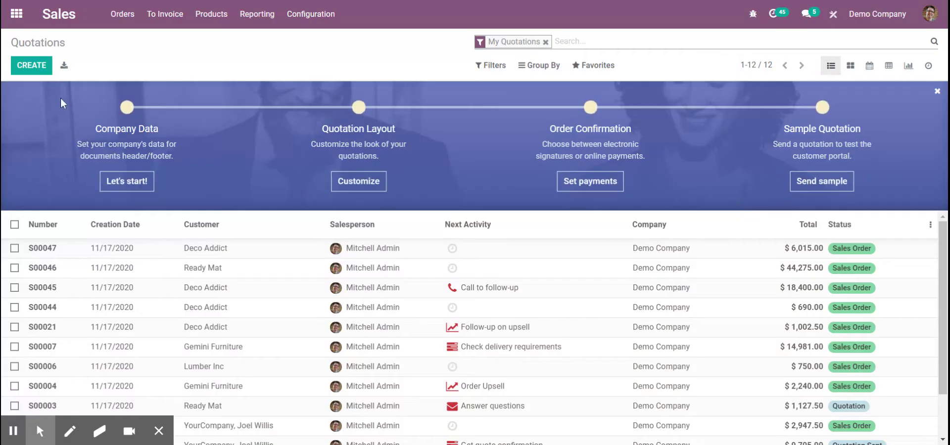
left_click(32, 66)
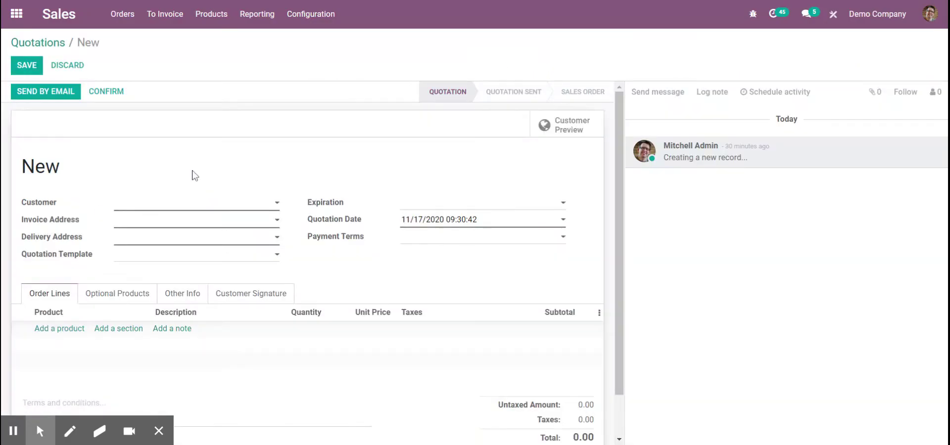
left_click(203, 202)
left_click(205, 219)
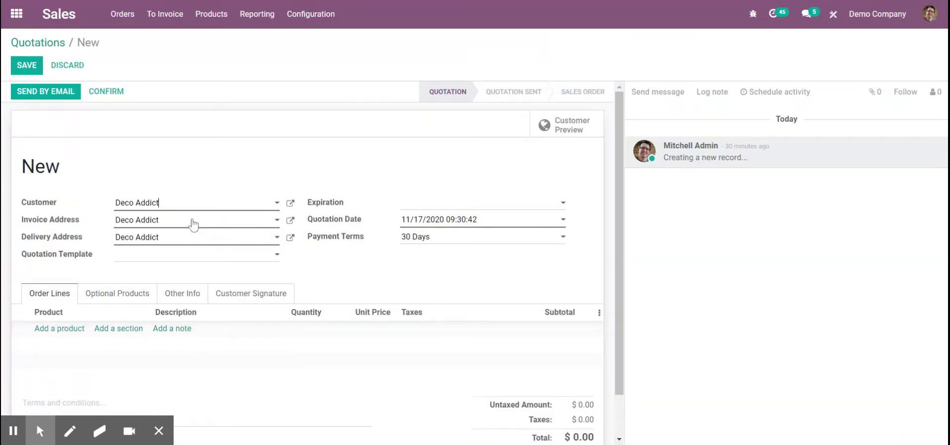
Step: Add a Field Service line and an Acoustic Bloc Screens line with quantity 2
left_click(74, 329)
type("field")
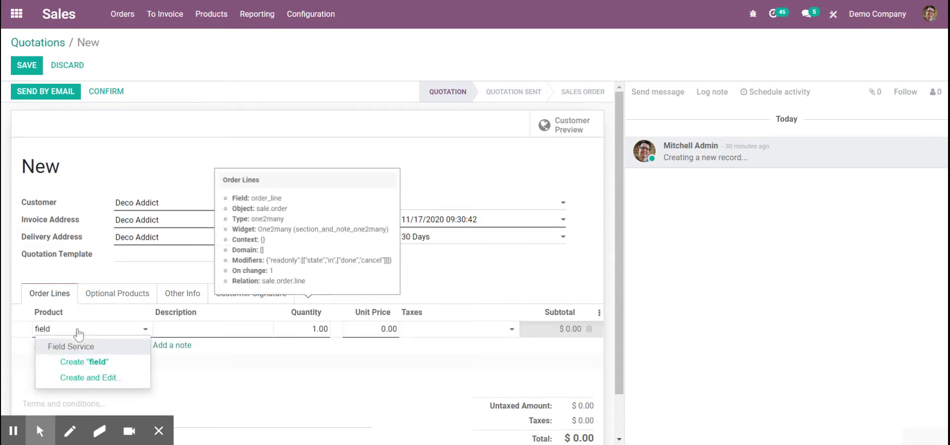
left_click(127, 345)
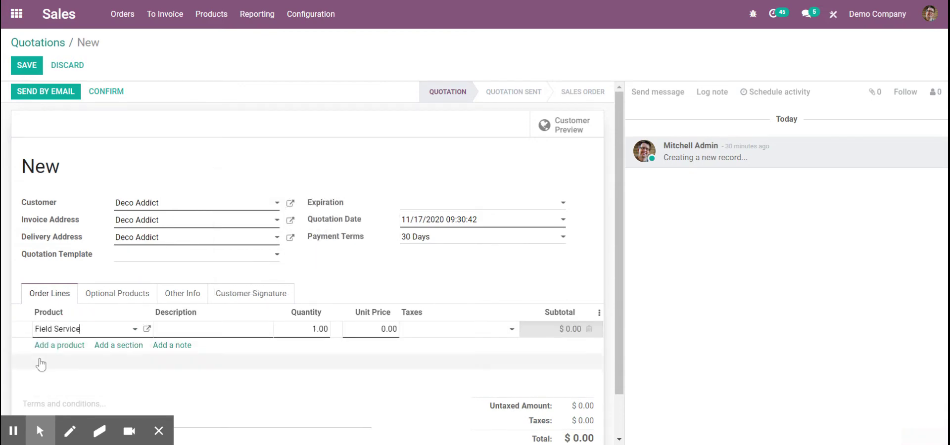
left_click(74, 346)
type("acc")
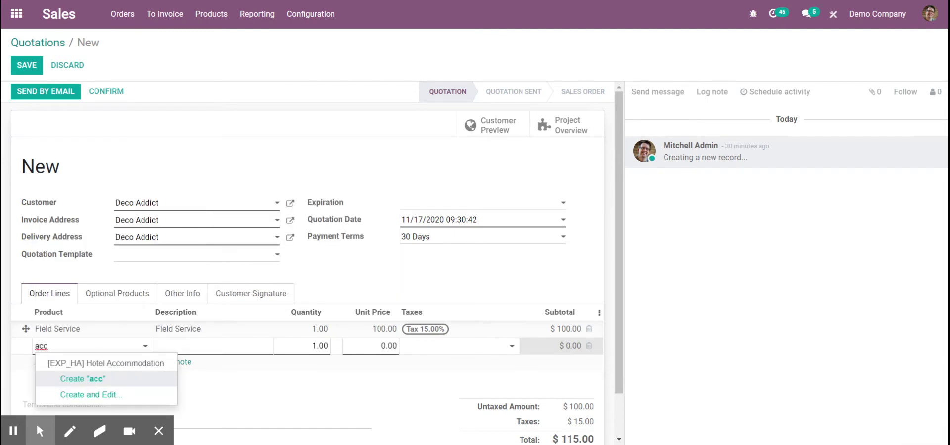
key("BackSpace")
left_click(183, 189)
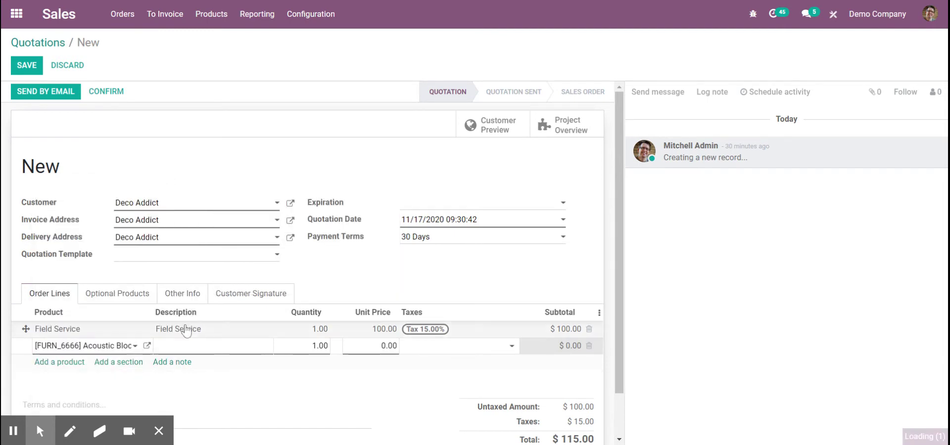
left_click(297, 345)
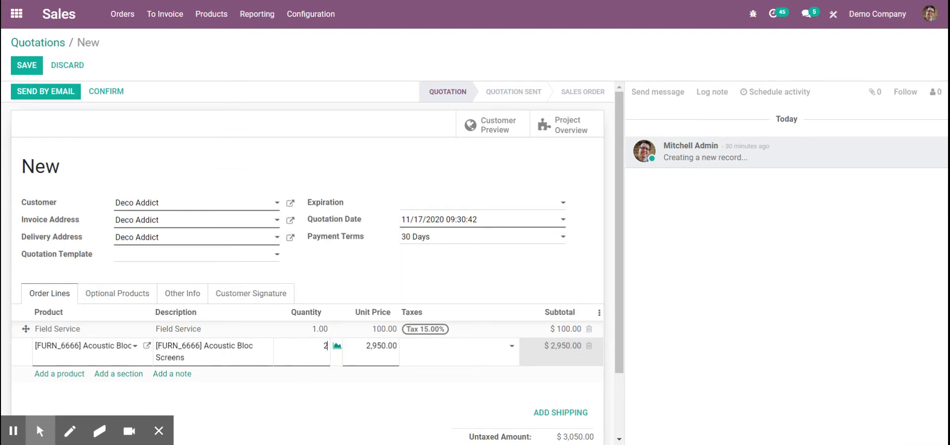
left_click(310, 393)
scroll(297, 373, "down", 2)
Step: Add an order line with a newly created product named 'Overhead'
left_click(73, 302)
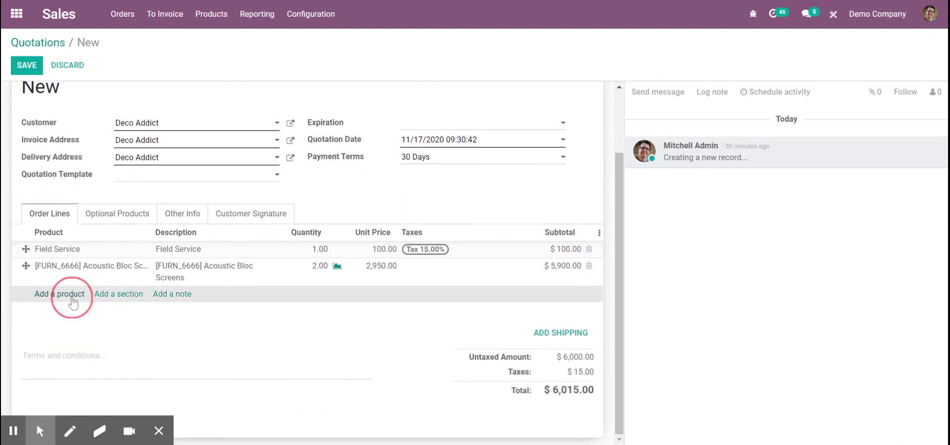
type("ove")
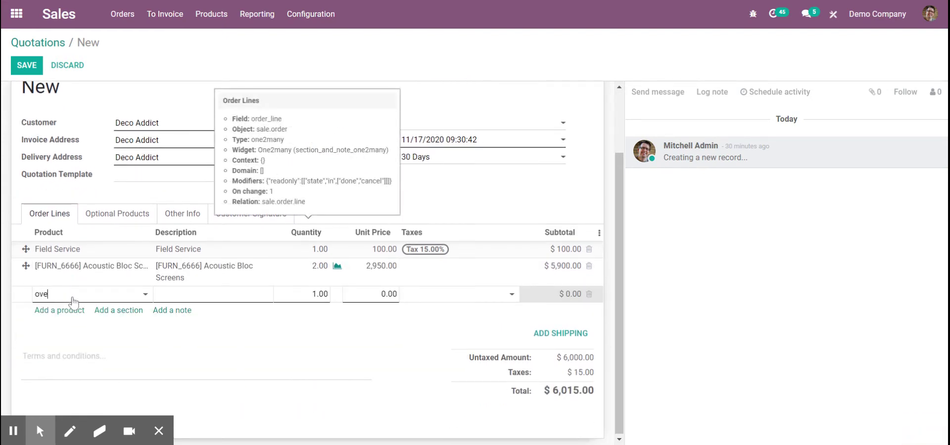
type("r")
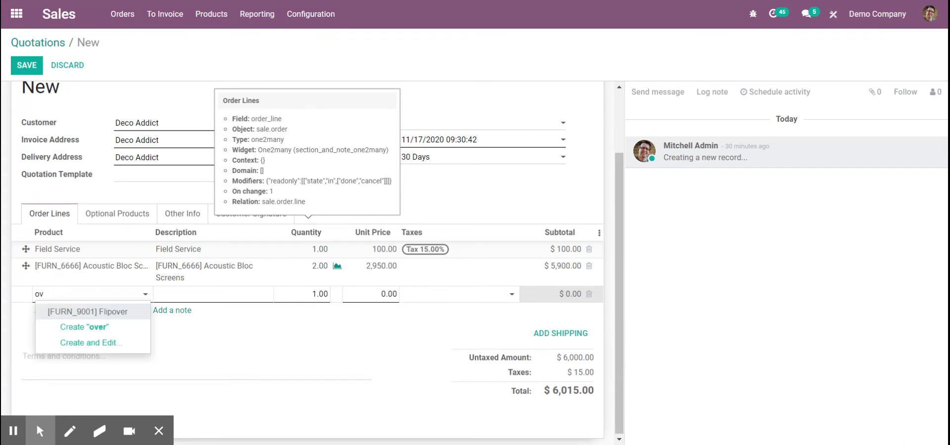
key("BackSpace")
key("BackSpace")
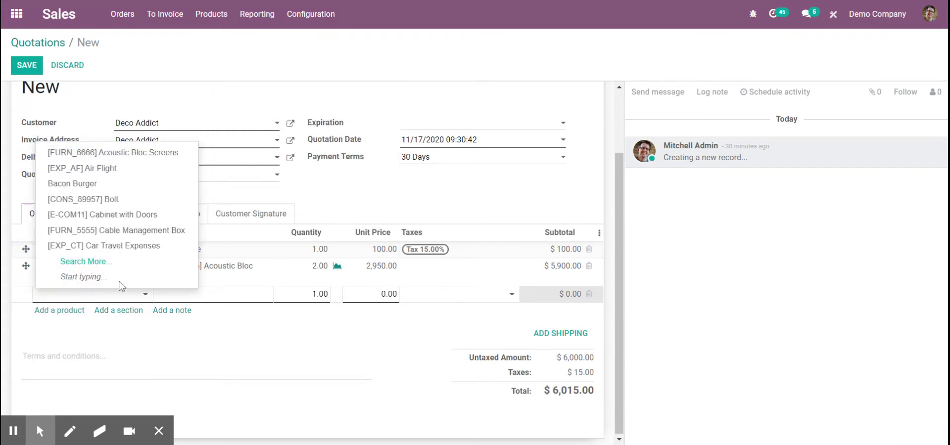
type("over")
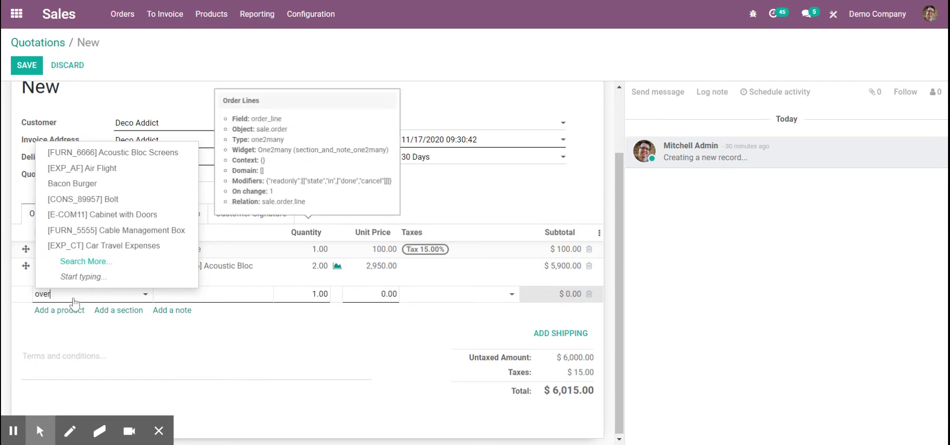
type("head")
left_click(124, 311)
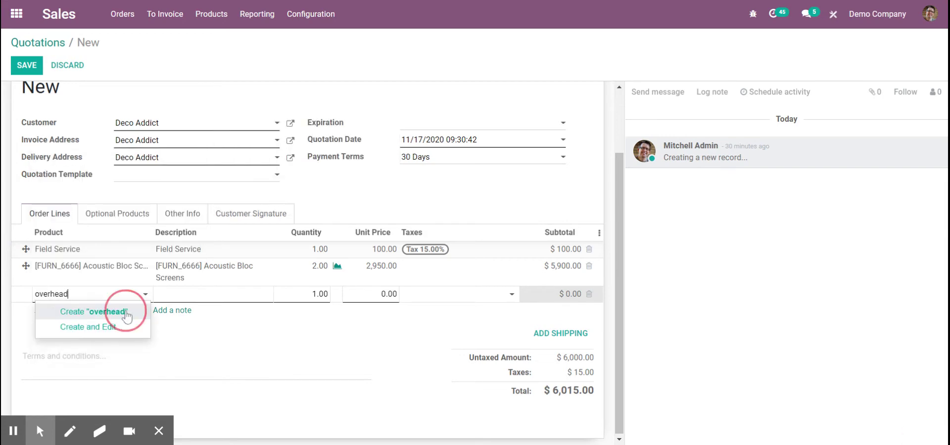
left_click(45, 297)
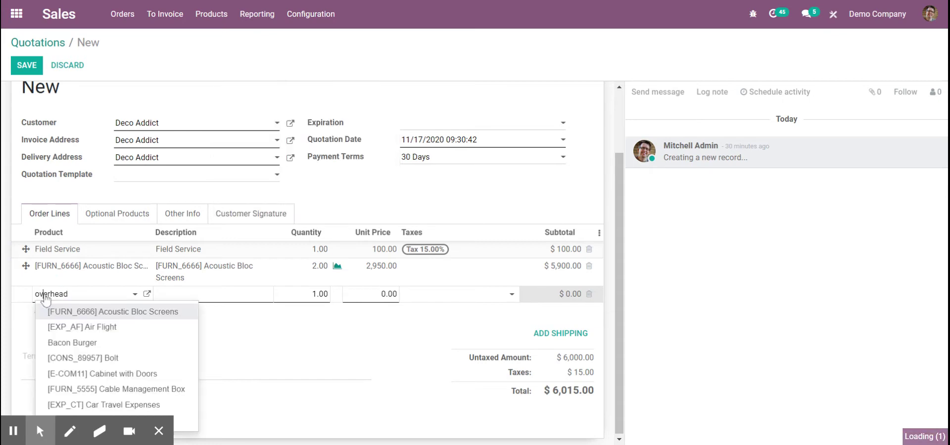
key("BackSpace")
type("O")
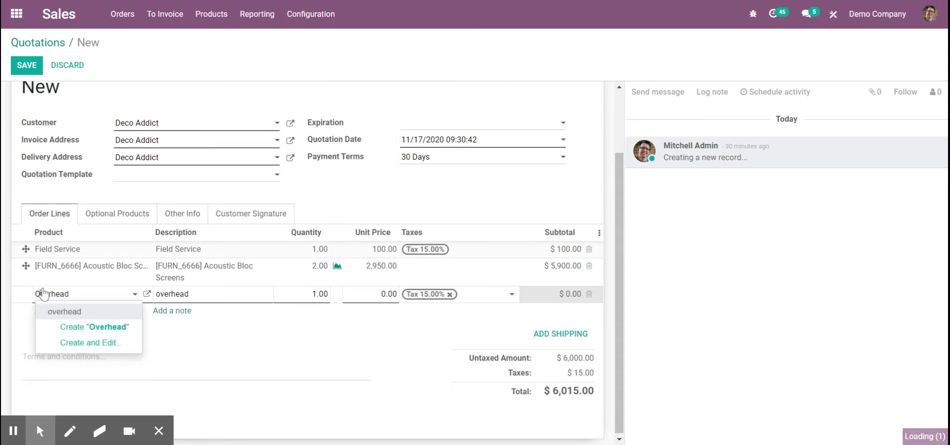
left_click(96, 327)
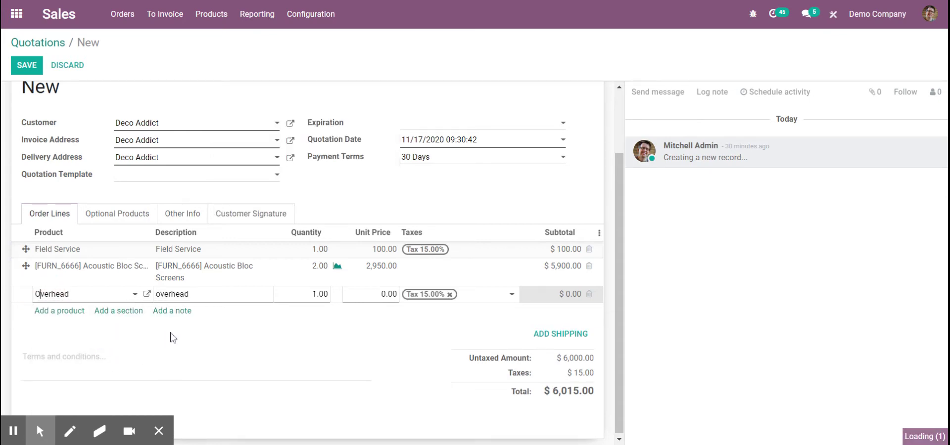
left_click(356, 352)
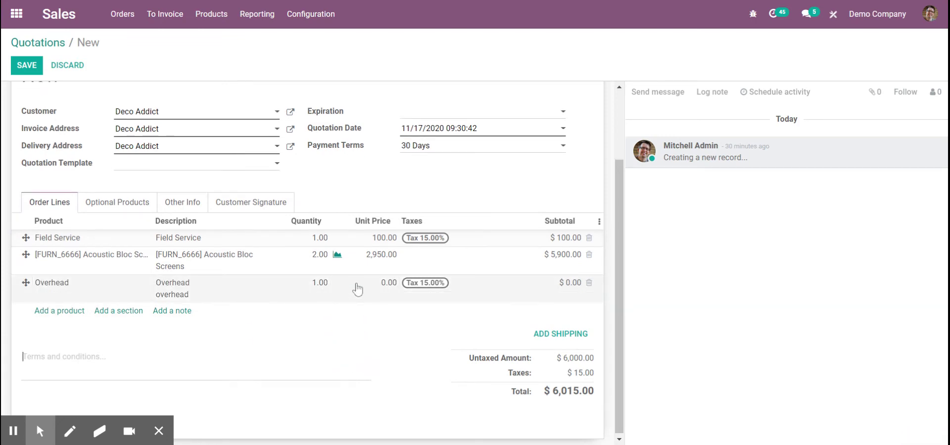
Step: Trim the Overhead line's description to just 'Overhead' and set its unit price to 400.00
left_click(172, 303)
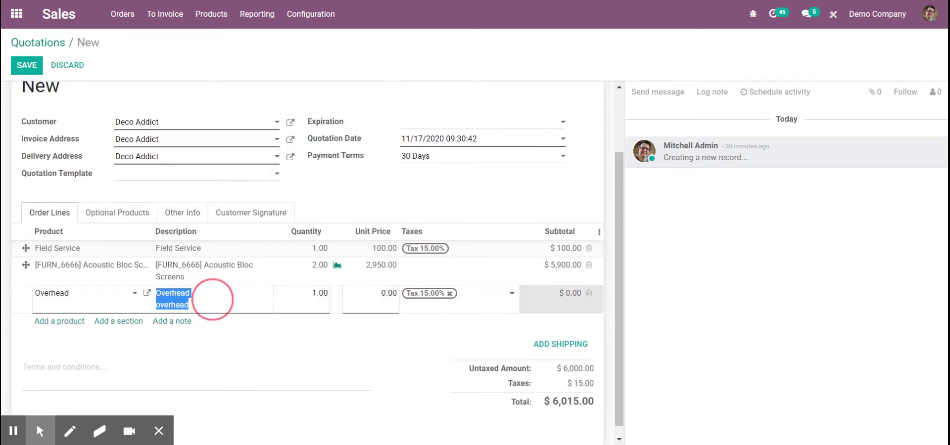
left_click_drag(190, 306, 112, 305)
key("BackSpace")
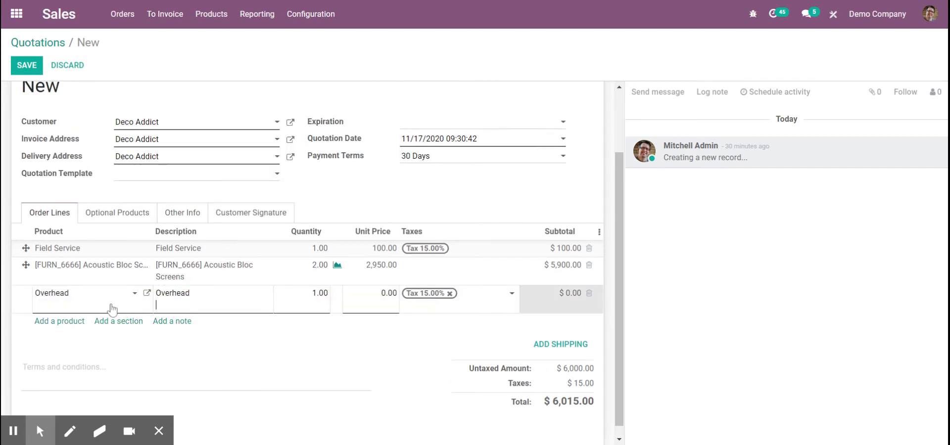
left_click(233, 331)
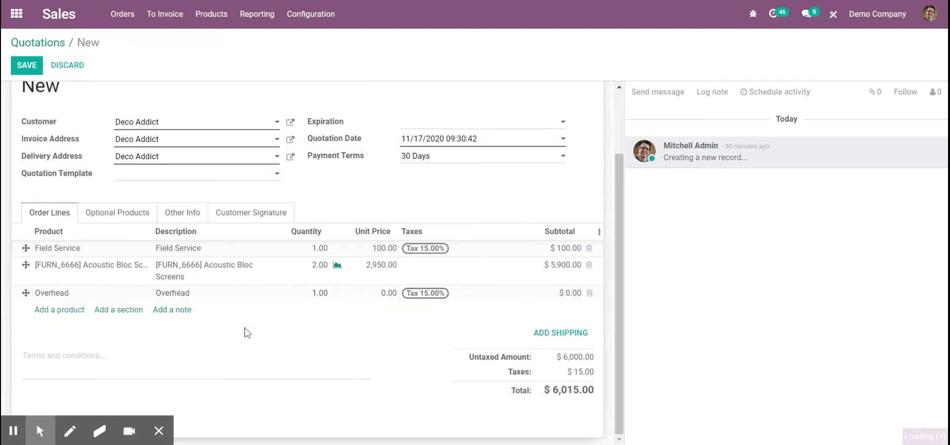
left_click(380, 300)
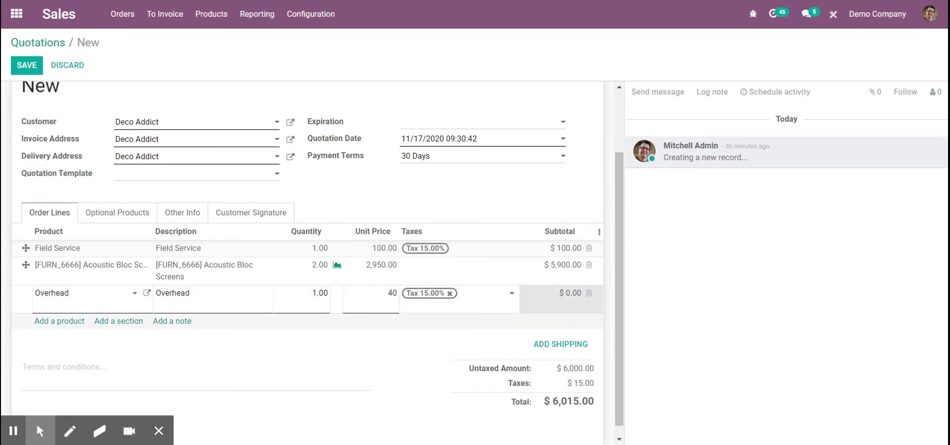
left_click(198, 369)
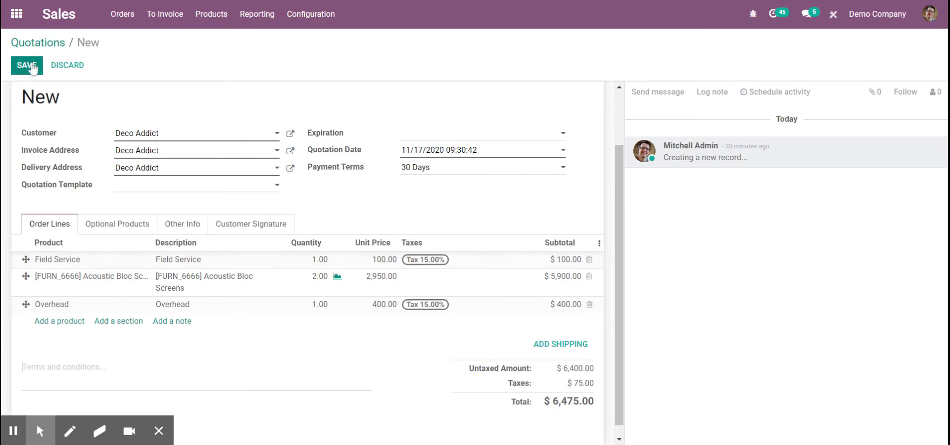
Step: Add a [EXP_HA] Hotel Accommodation line, then delete that line again
left_click(70, 322)
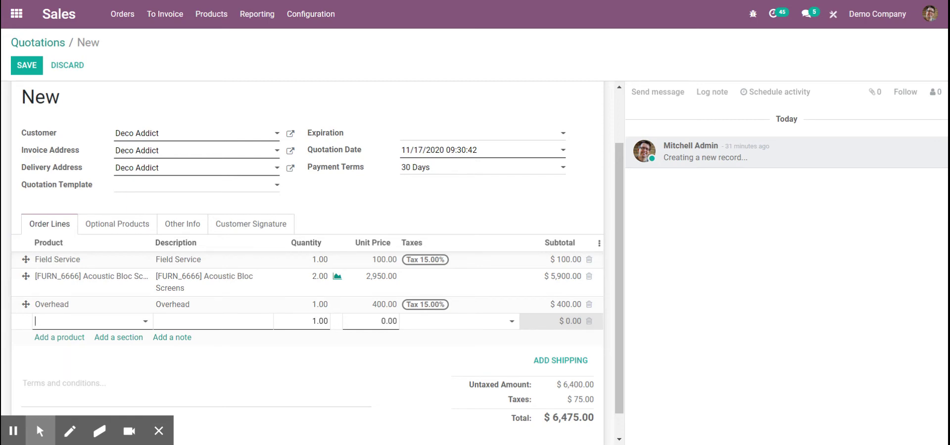
type("ac")
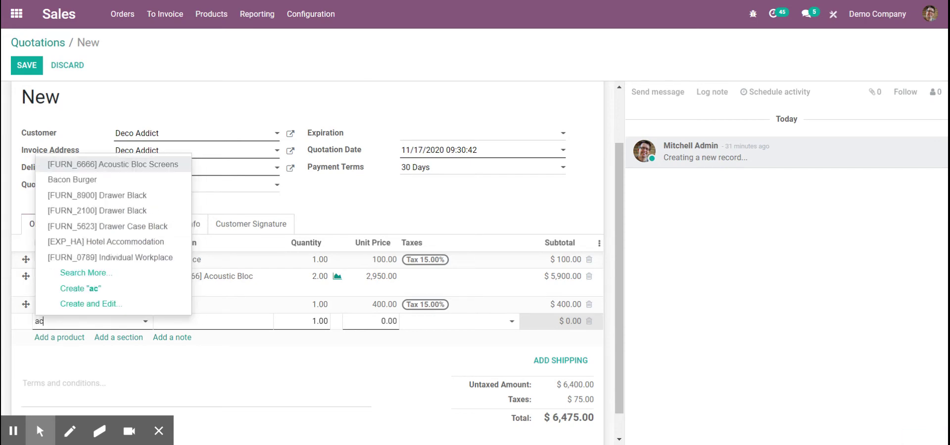
type("c")
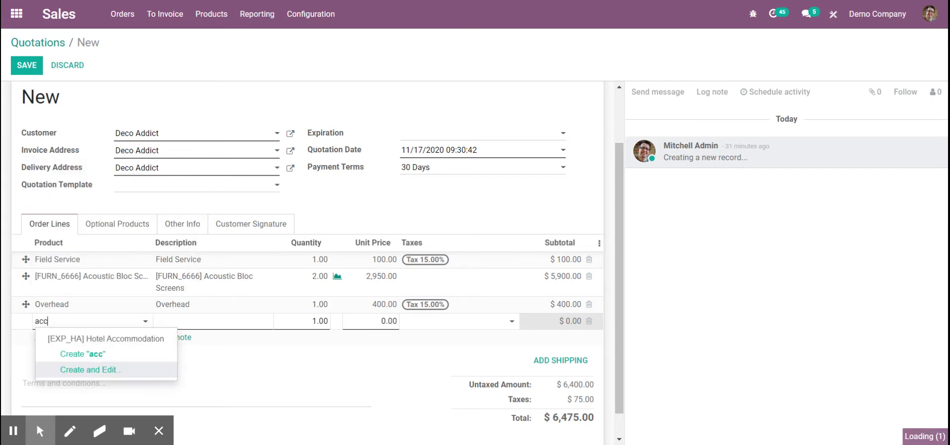
left_click(145, 349)
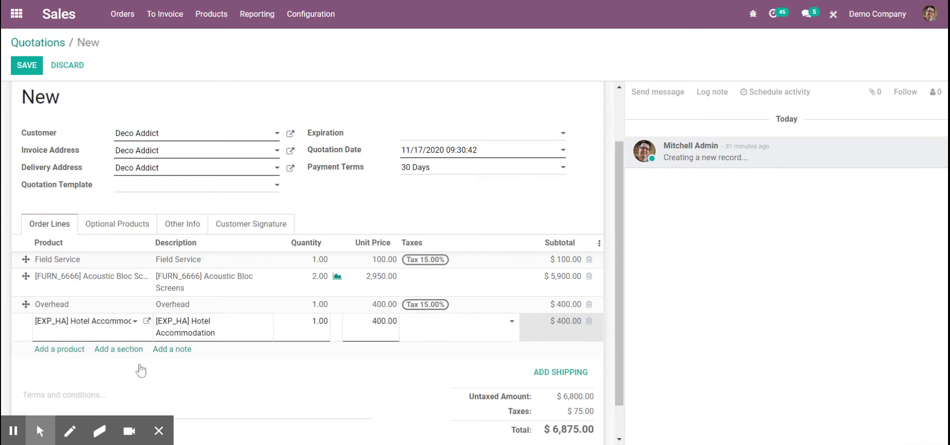
left_click(589, 322)
Step: Save quotation S00048 and show its attachments in the chatter
left_click(22, 70)
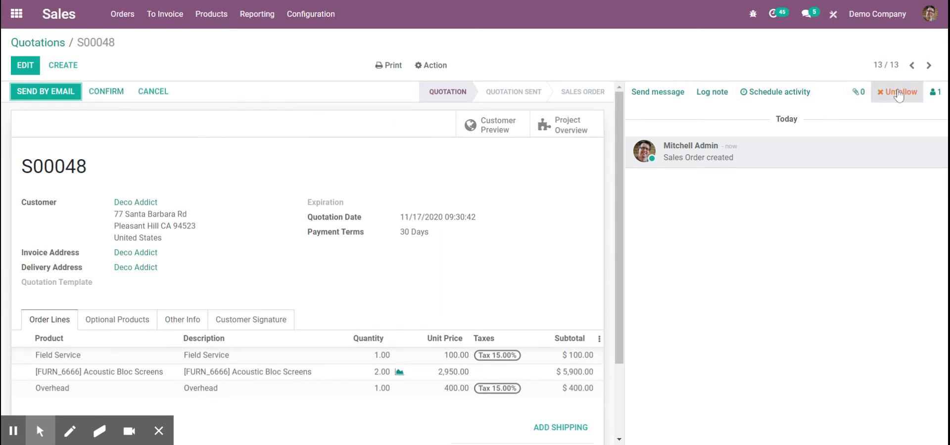
left_click(854, 94)
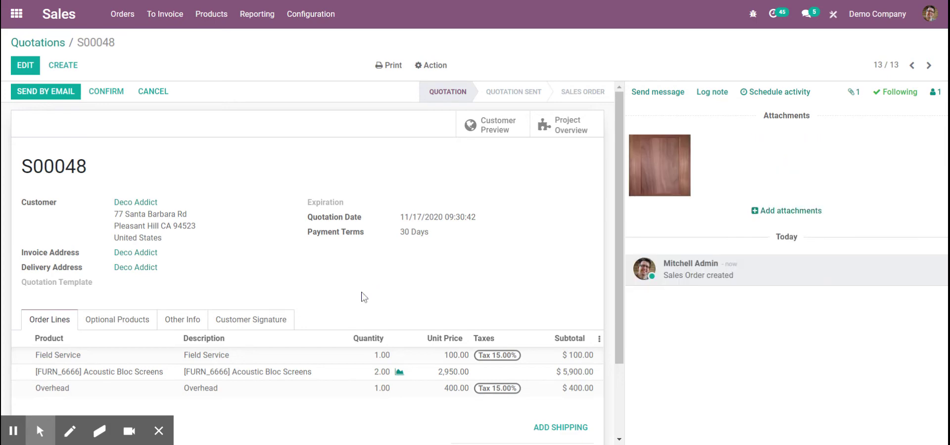
Step: Confirm S00048 as a sales order and open its S00048: Field Service task
left_click(118, 93)
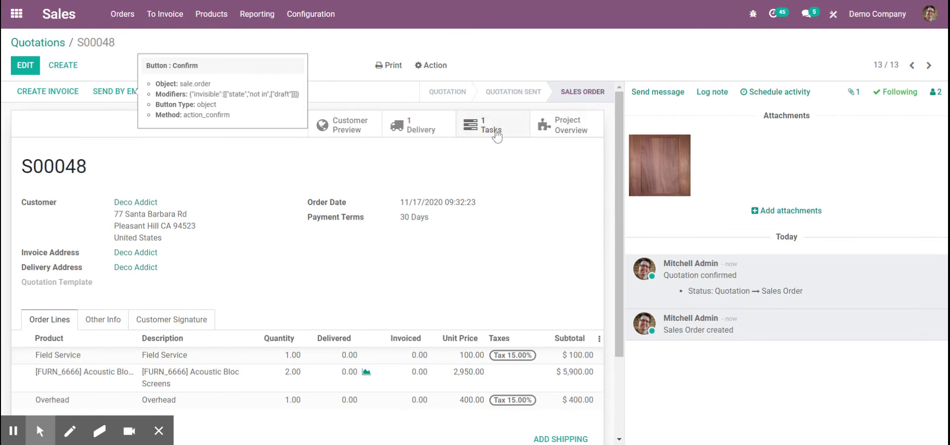
left_click(496, 129)
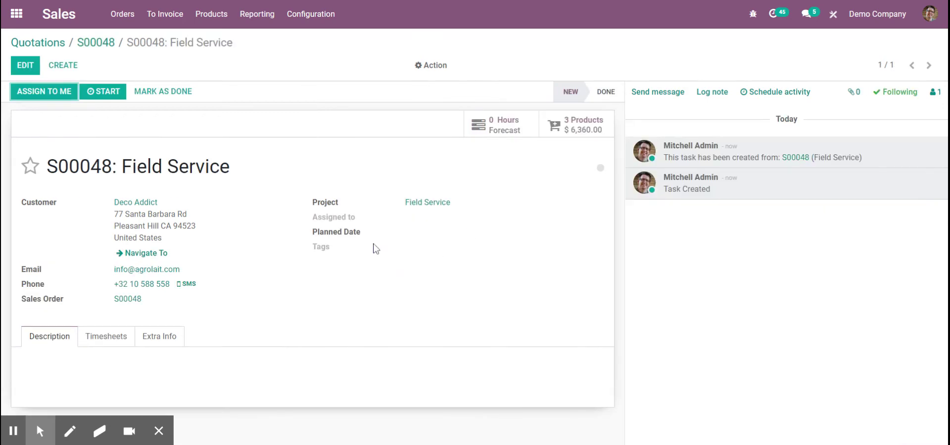
Step: Log a 00:30 timesheet line 'check with calipers' on the task and save it
left_click(92, 338)
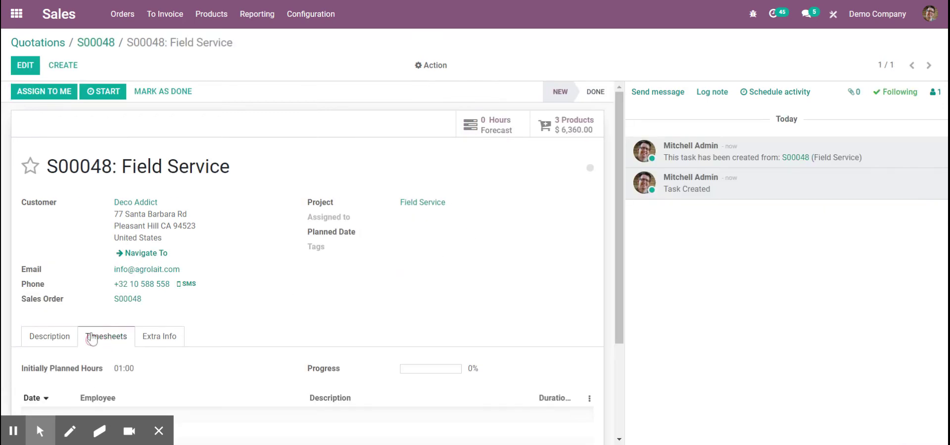
left_click(26, 65)
left_click(43, 283)
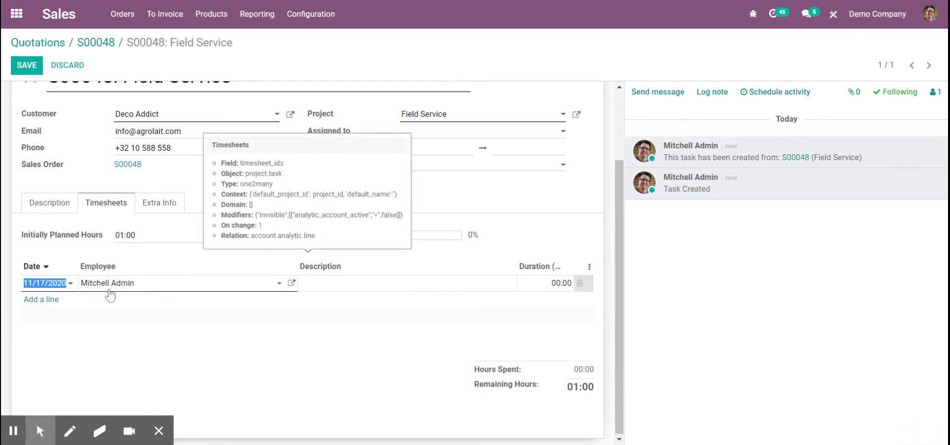
left_click(328, 284)
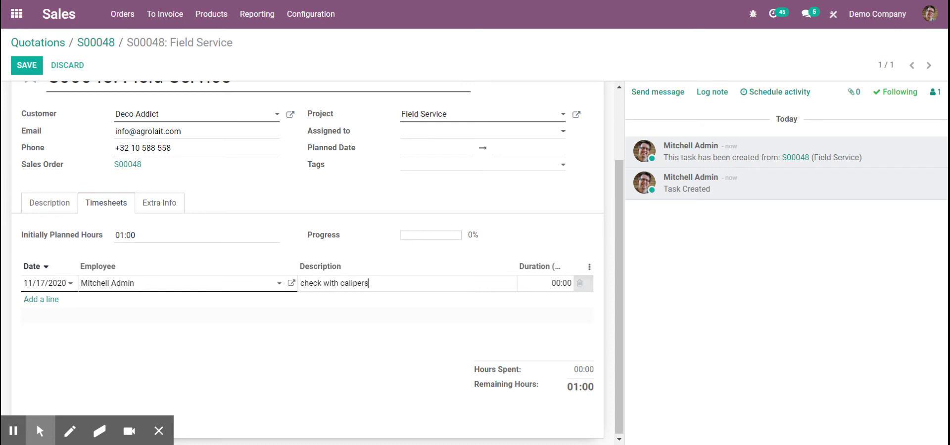
key("Tab")
type("2")
left_click(492, 360)
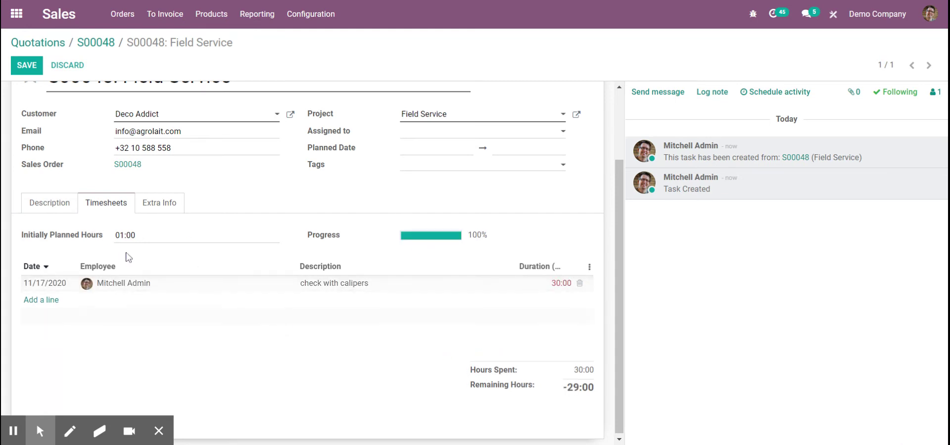
left_click(563, 281)
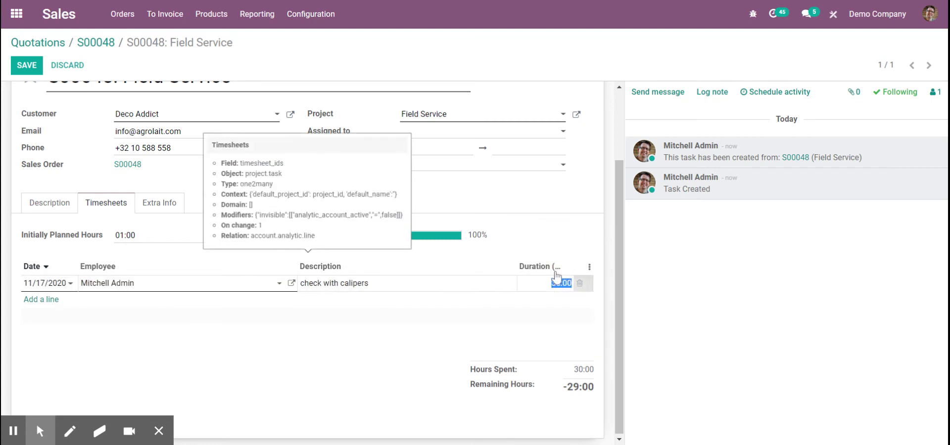
type("00:30")
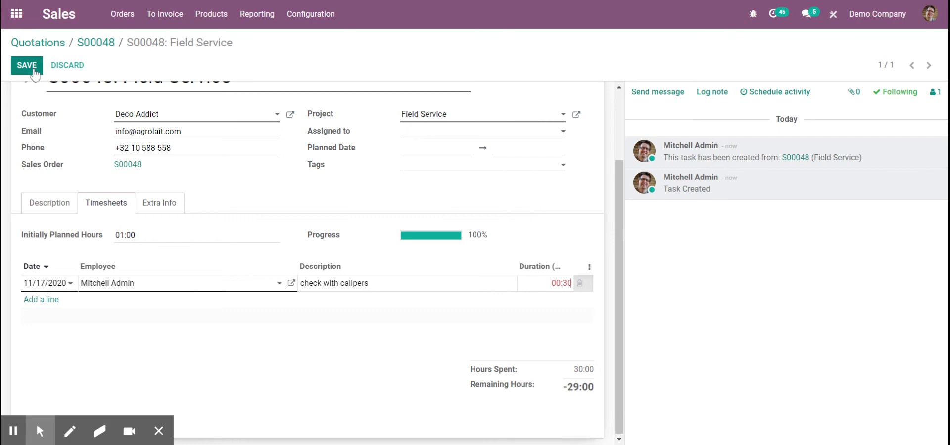
left_click(34, 70)
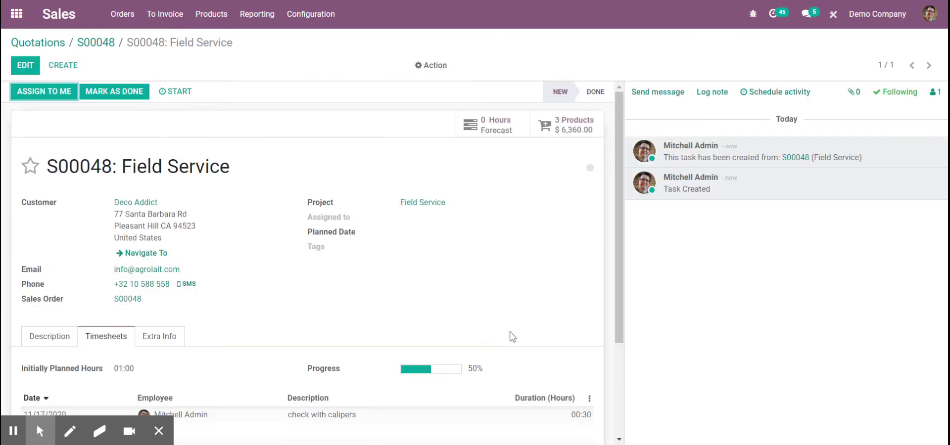
Step: Add one Office Chair to the task's products, bringing it to 4 products
left_click(570, 132)
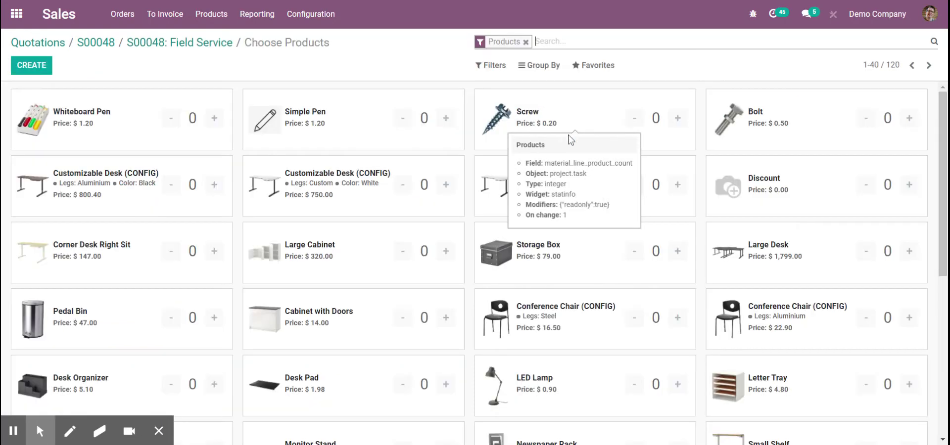
scroll(885, 295, "down", 5)
scroll(851, 317, "down", 4)
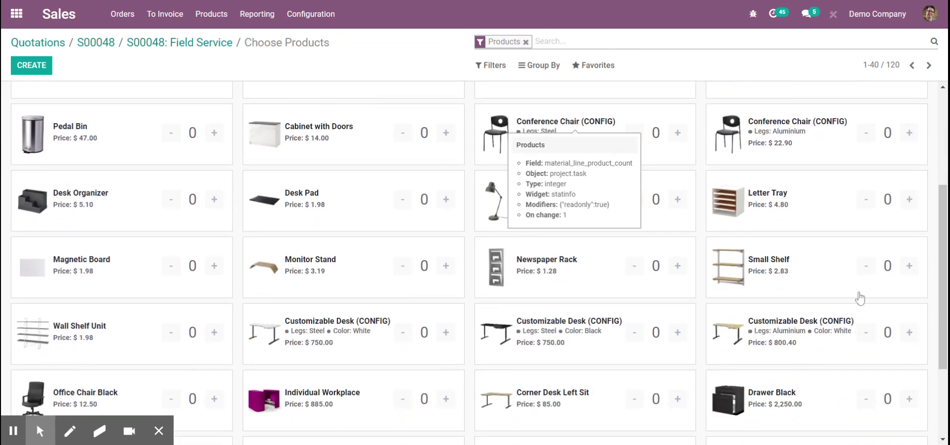
scroll(898, 317, "down", 3)
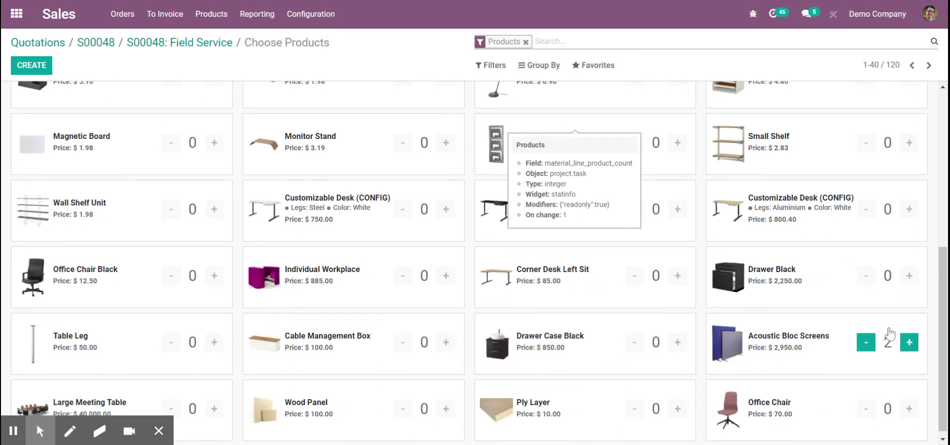
left_click(908, 402)
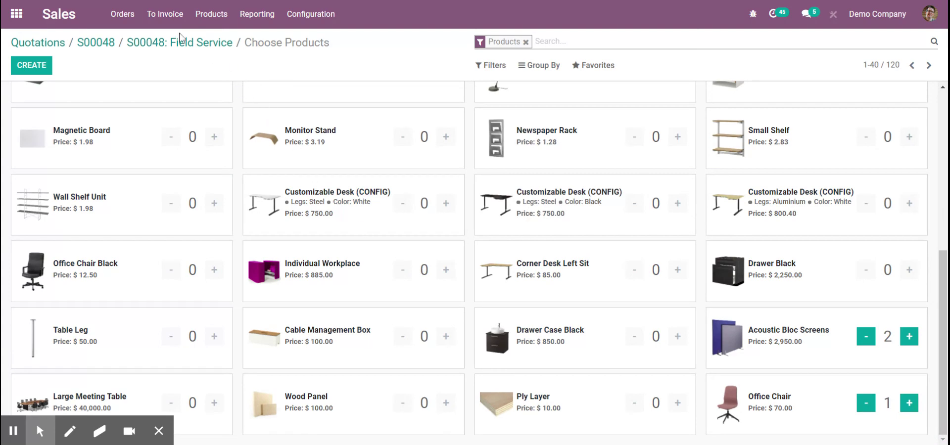
left_click(148, 43)
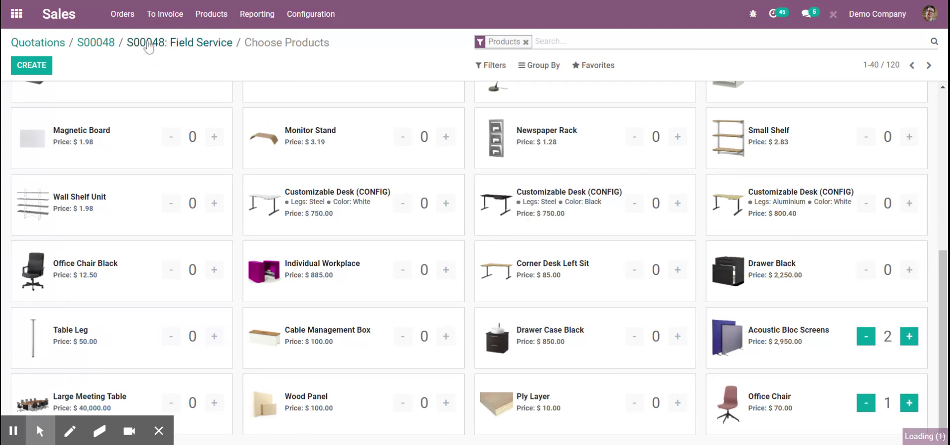
scroll(365, 154, "down", 2)
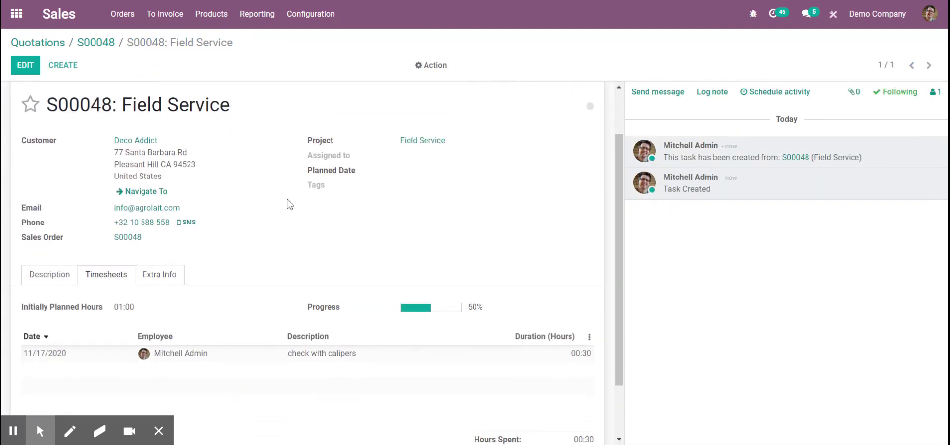
scroll(494, 153, "up", 2)
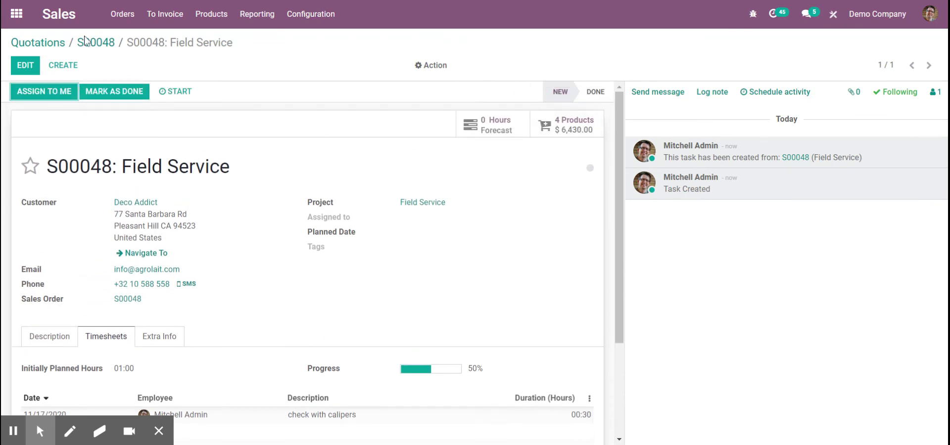
Step: Return to sales order S00048, then open the Expenses app via the 'ex' app search
left_click(101, 45)
scroll(297, 242, "down", 3)
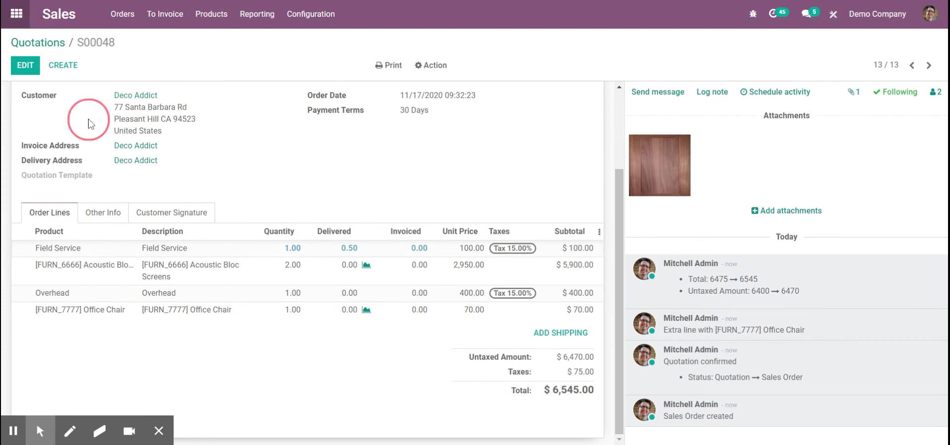
left_click(11, 11)
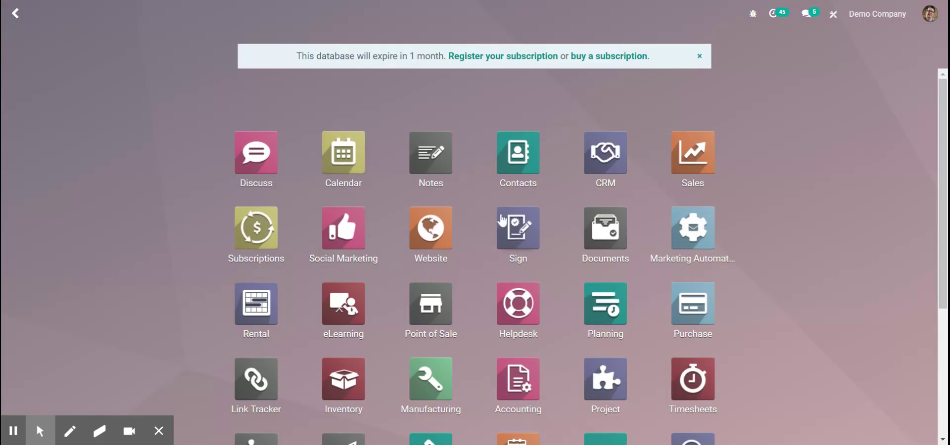
type("ex")
left_click(227, 162)
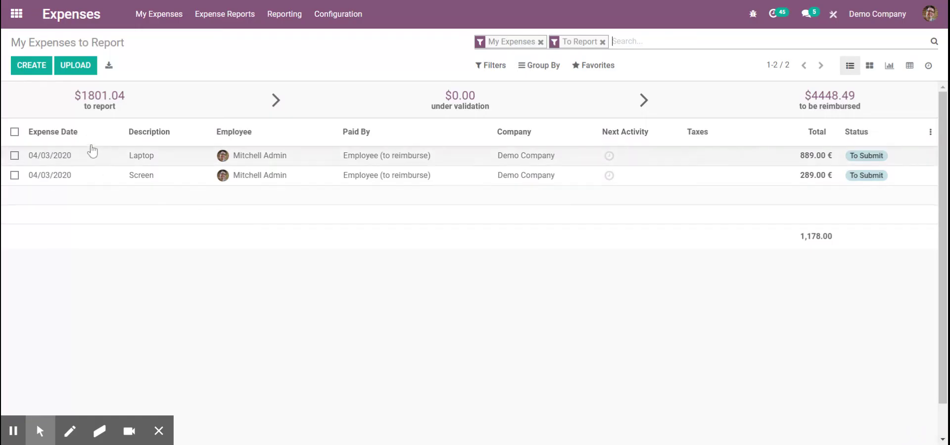
Step: Start a new expense described 'Chair Company credit card'
left_click(37, 69)
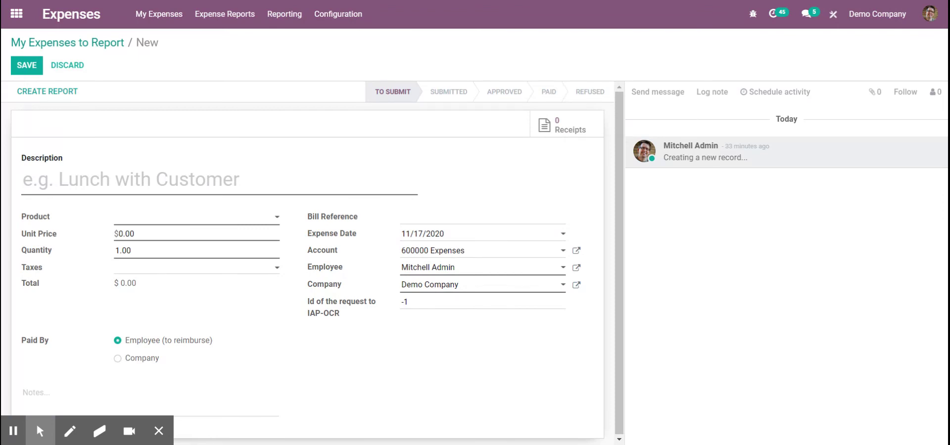
type("A")
key("BackSpace")
type("C")
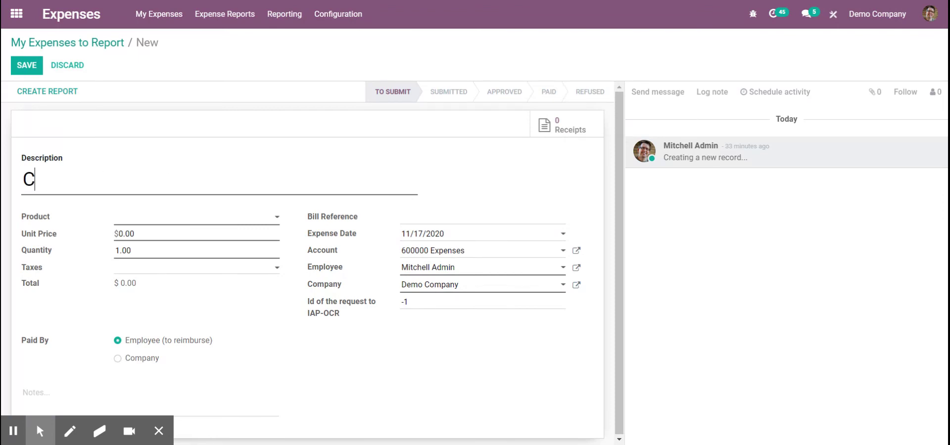
type("hair Company")
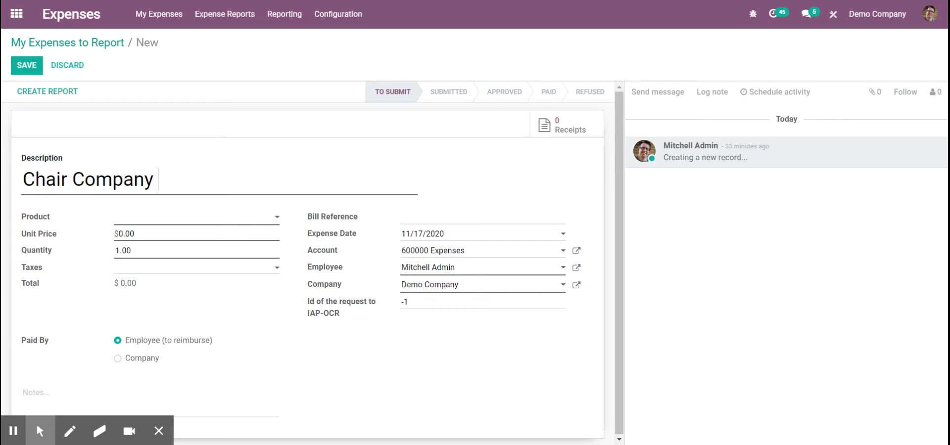
type(" created")
key("BackSpace")
key("BackSpace")
key("BackSpace")
type("edit card")
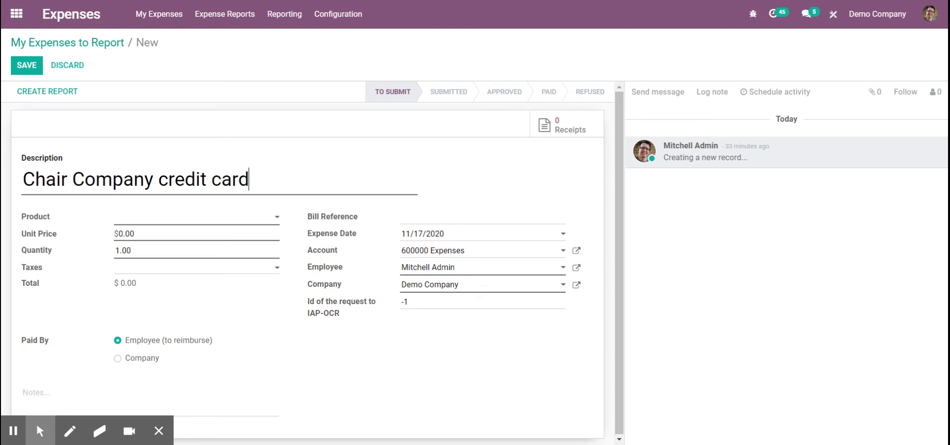
Step: Set the expense product to [FURN_7777] Office Chair at $55.00 and save it
left_click(242, 214)
left_click(243, 226)
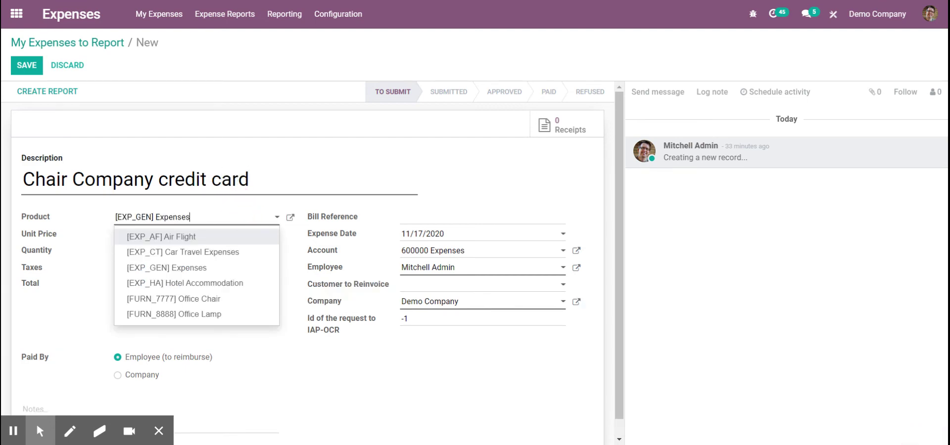
left_click(243, 218)
key("ctrl+a")
type("char")
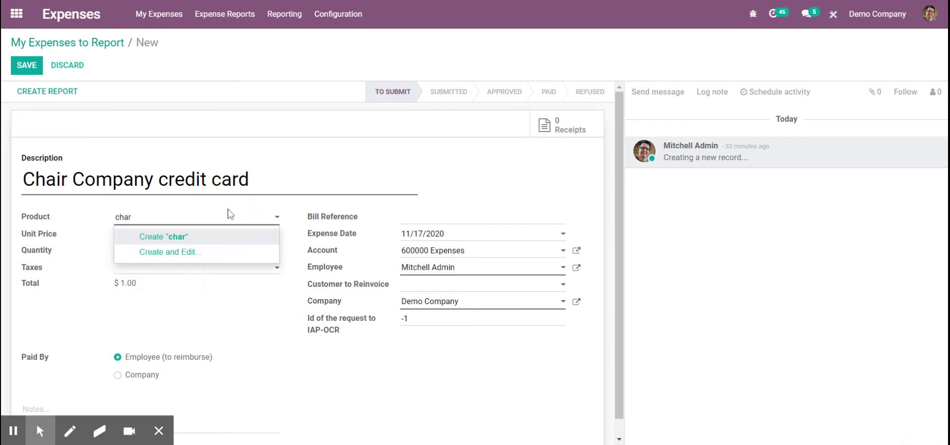
key("BackSpace")
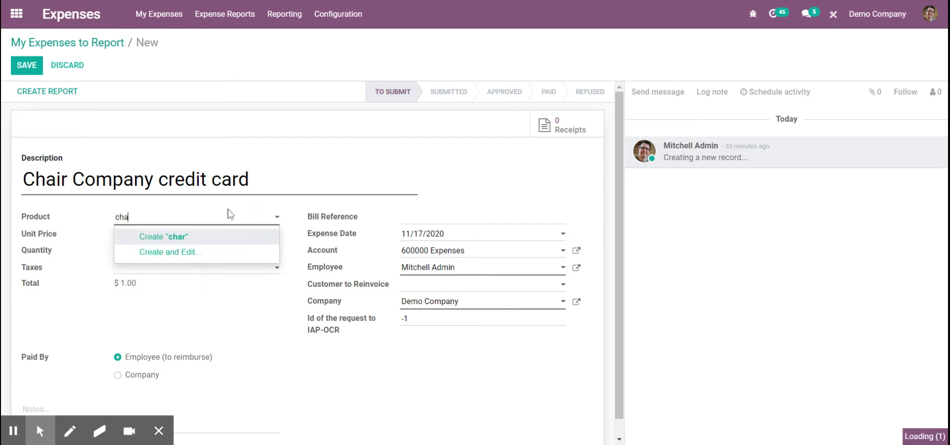
key("BackSpace")
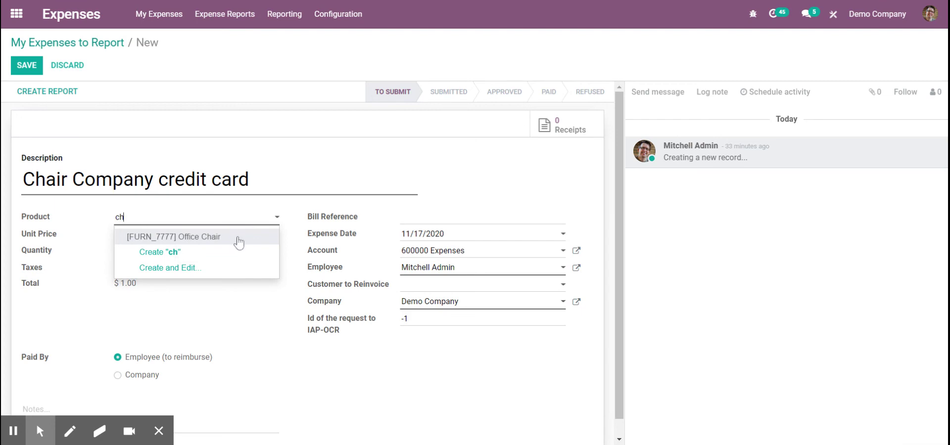
left_click(239, 242)
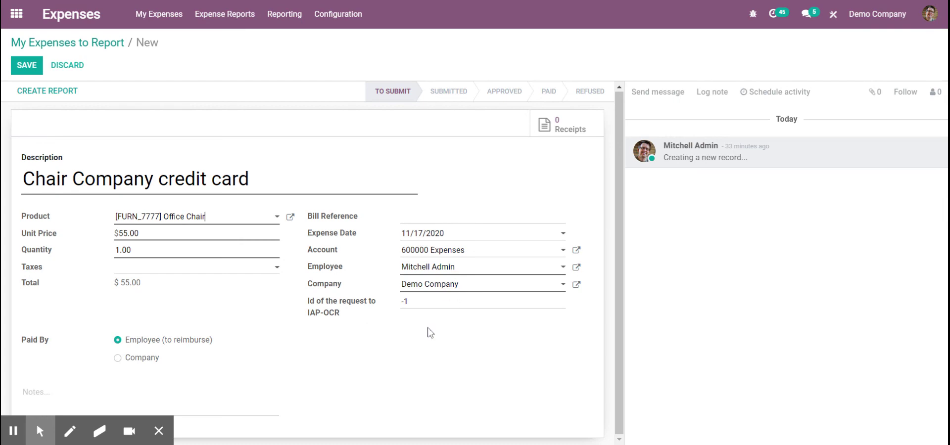
left_click(31, 68)
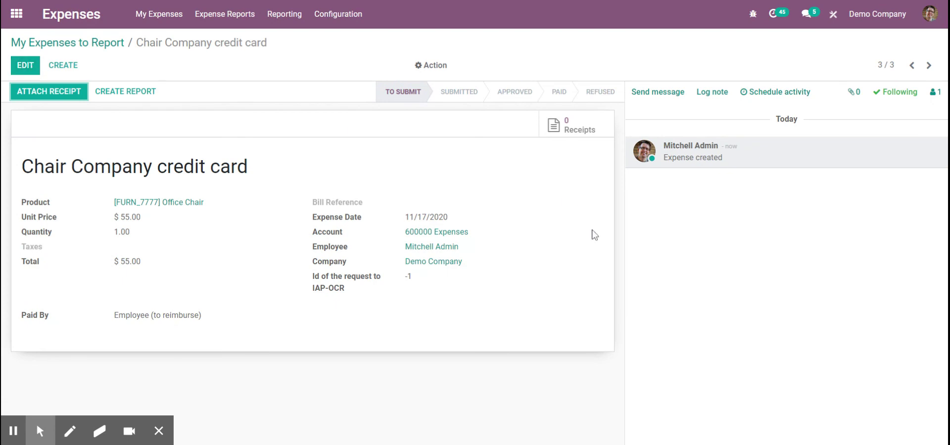
Step: Open sales order S00048 in Sales and go to its Field Service task
left_click(16, 13)
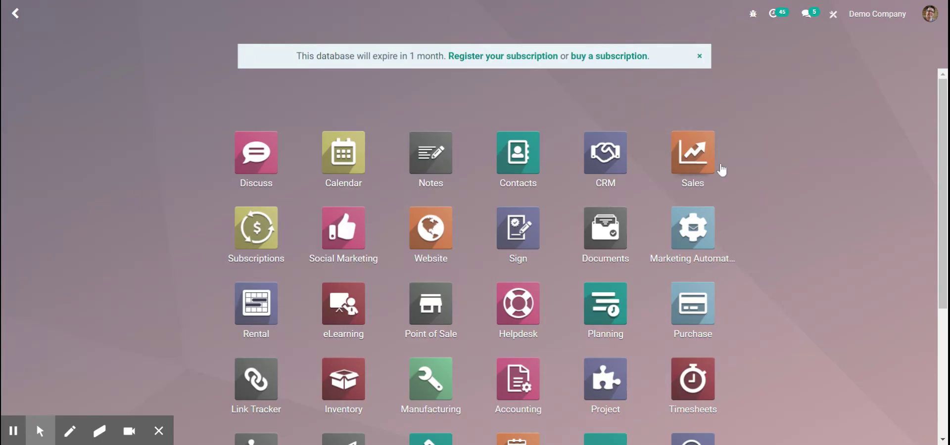
left_click(709, 155)
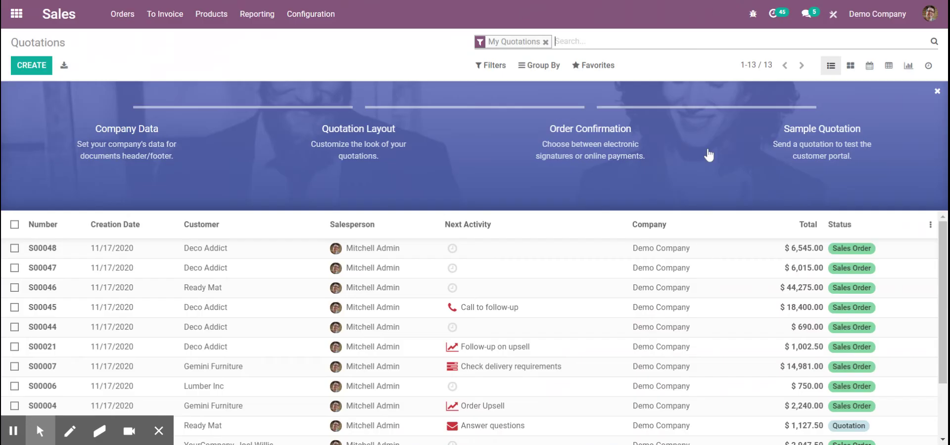
left_click(16, 14)
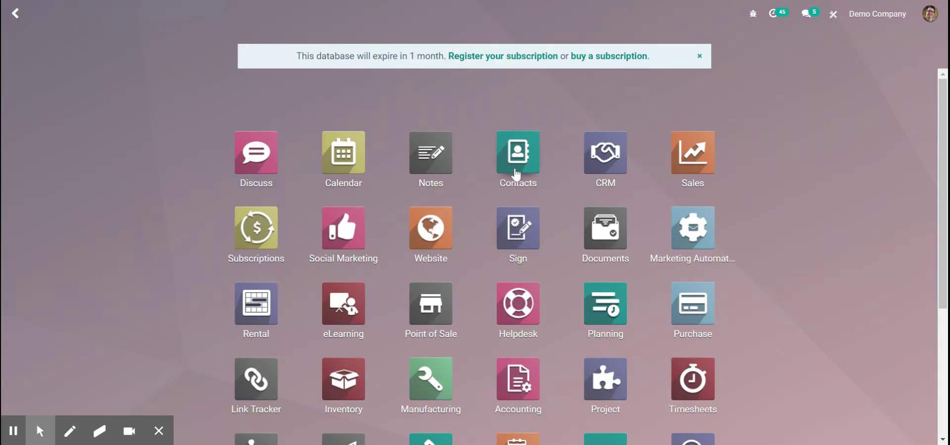
left_click(720, 171)
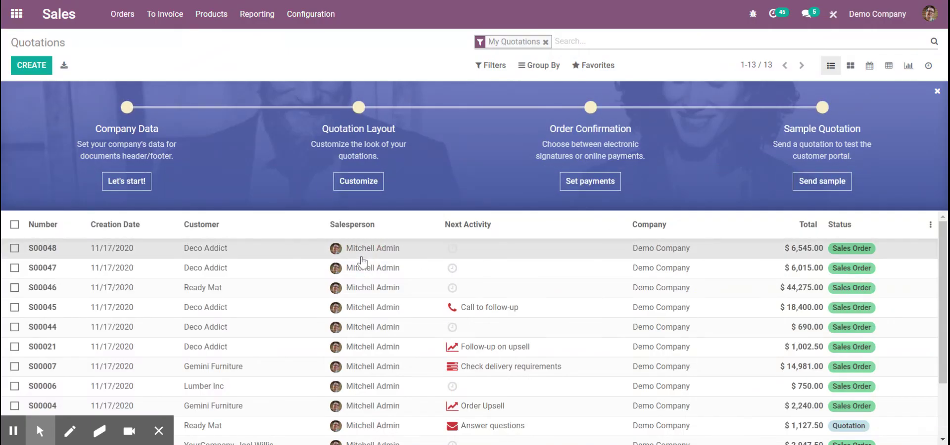
left_click(362, 256)
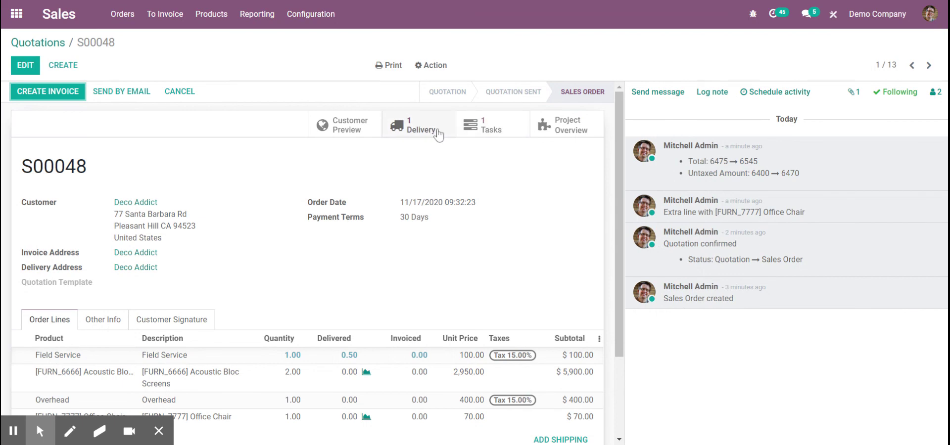
left_click(479, 131)
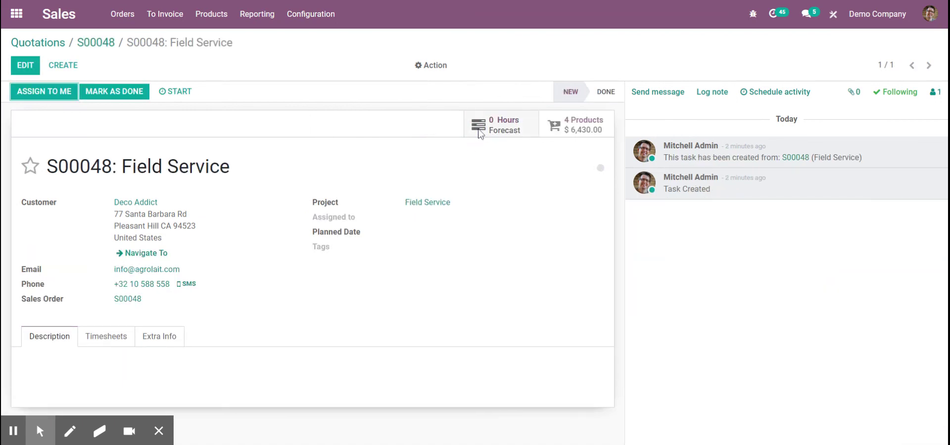
Step: Add one white Customizable Desk to the task's products, making 5 products totalling $7,180.00
left_click(599, 128)
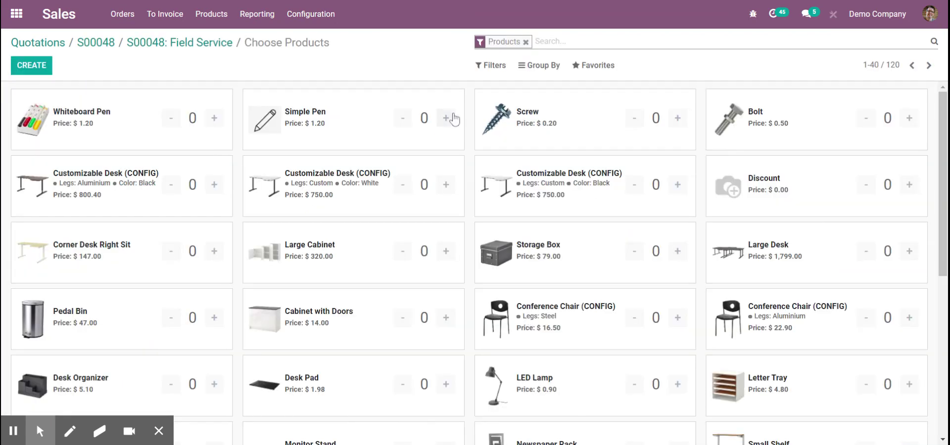
left_click(450, 193)
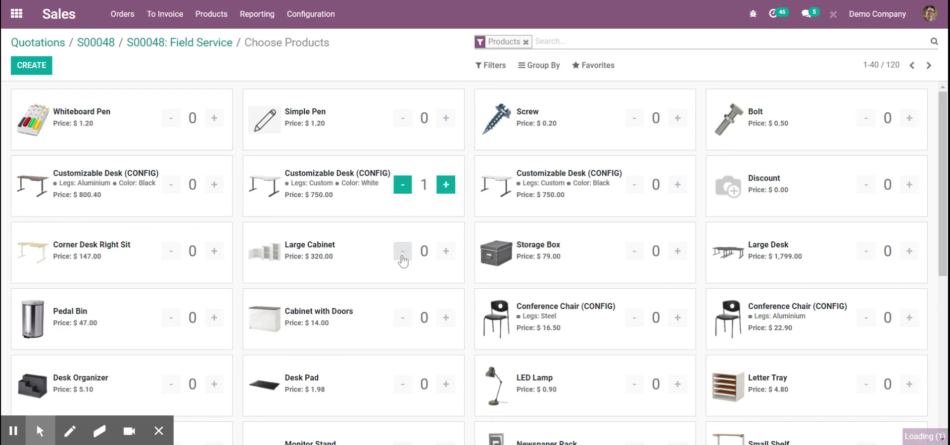
left_click(33, 69)
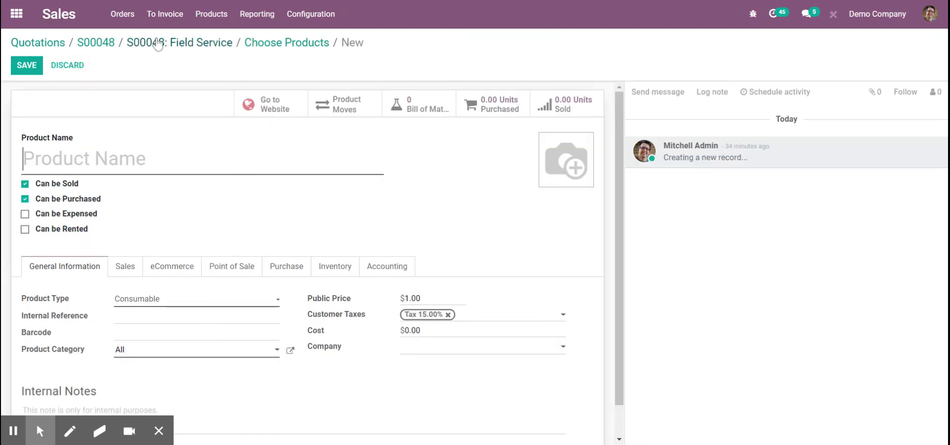
left_click(277, 43)
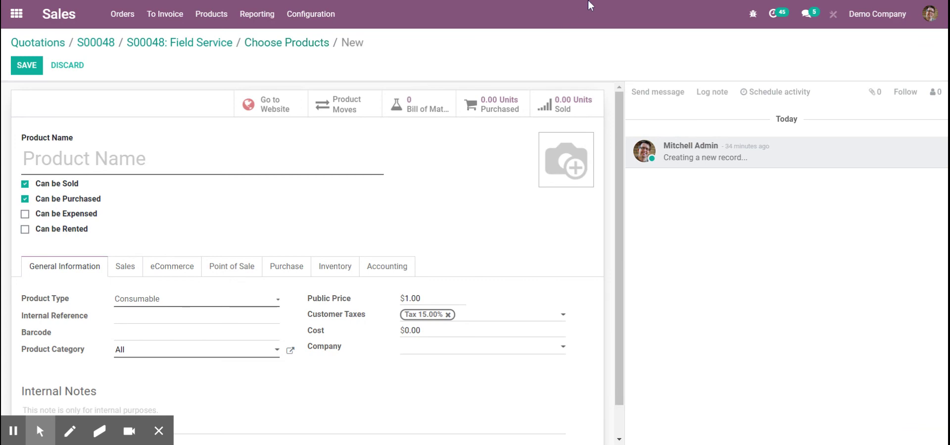